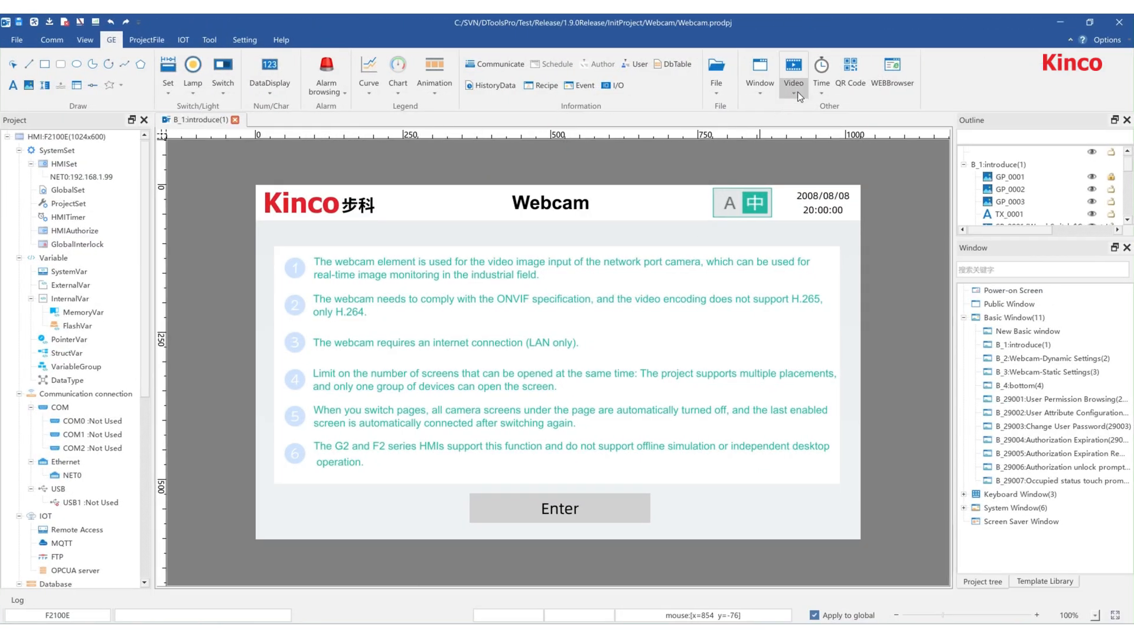
Open the properties of a new Web Camera element to review its base settings, and close them without placing it.
{"action": "left_click", "coordinate": [797, 93]}
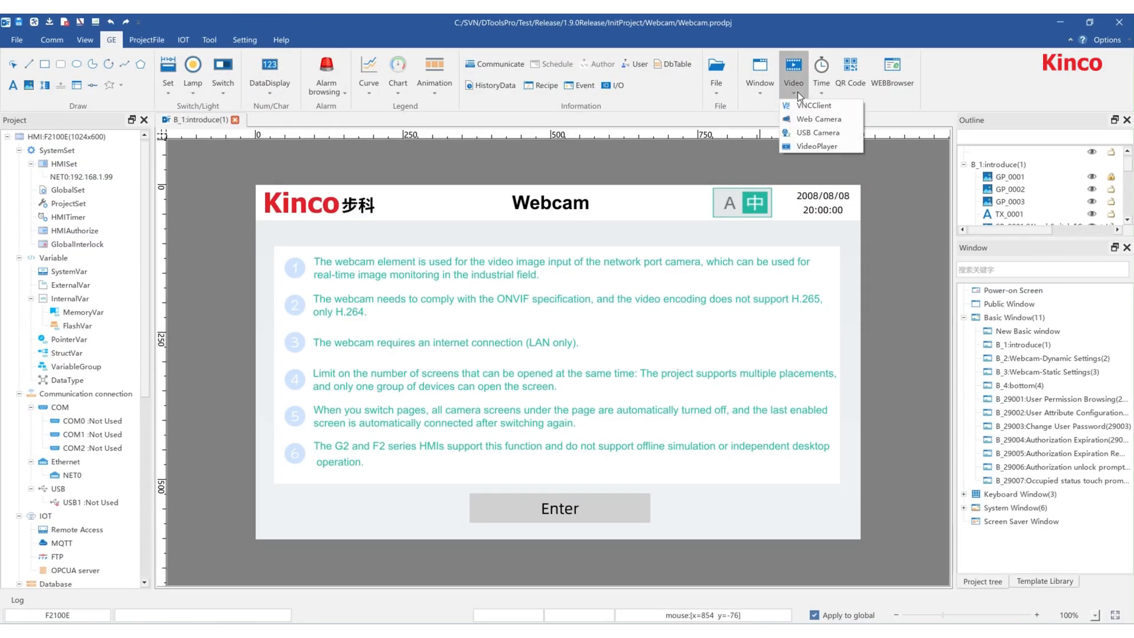
{"action": "left_click", "coordinate": [819, 119]}
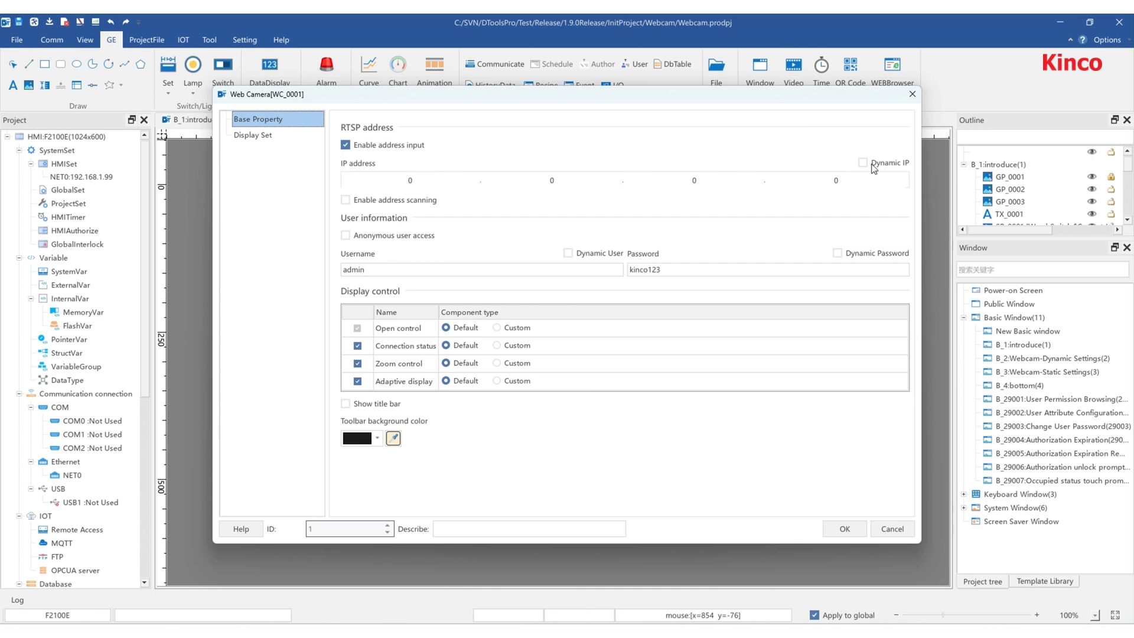
{"action": "left_click", "coordinate": [912, 95]}
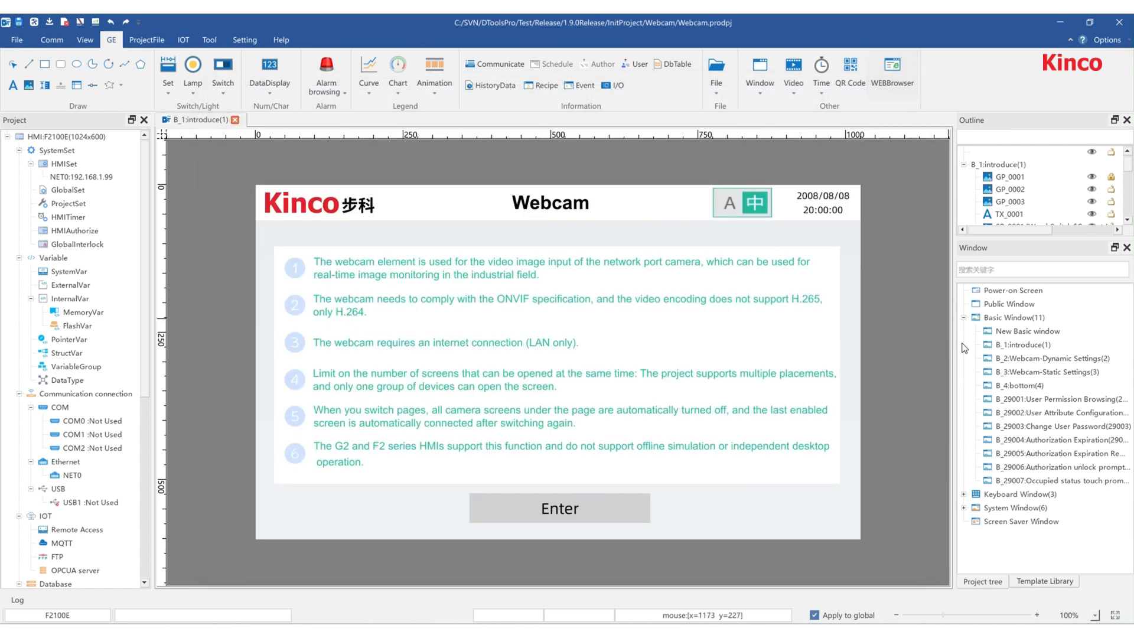
In the Webcam-Dynamic Settings window, open the webcam element's properties and link its dynamic IP address to the RTSP_address variable.
{"action": "double_click", "coordinate": [1024, 358]}
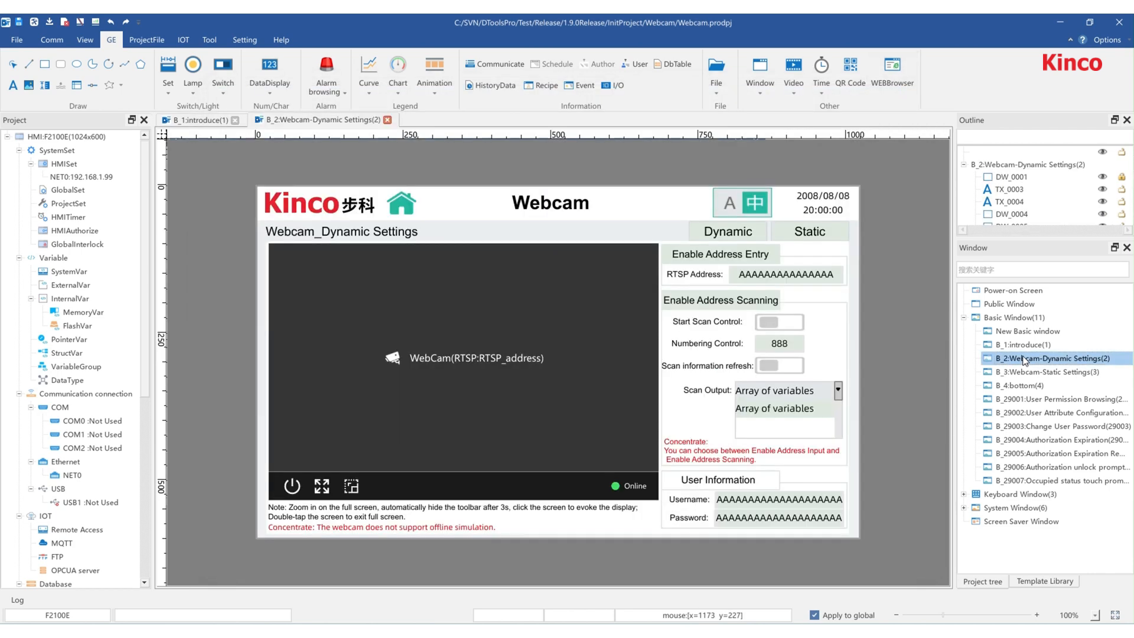
{"action": "double_click", "coordinate": [480, 353]}
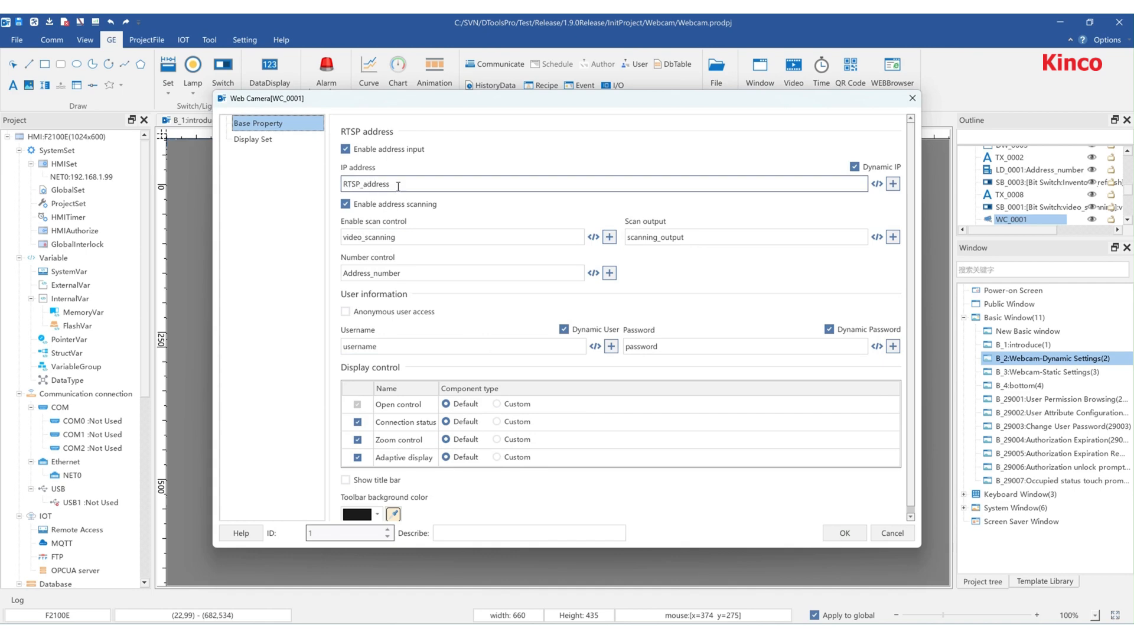
{"action": "left_click", "coordinate": [877, 184]}
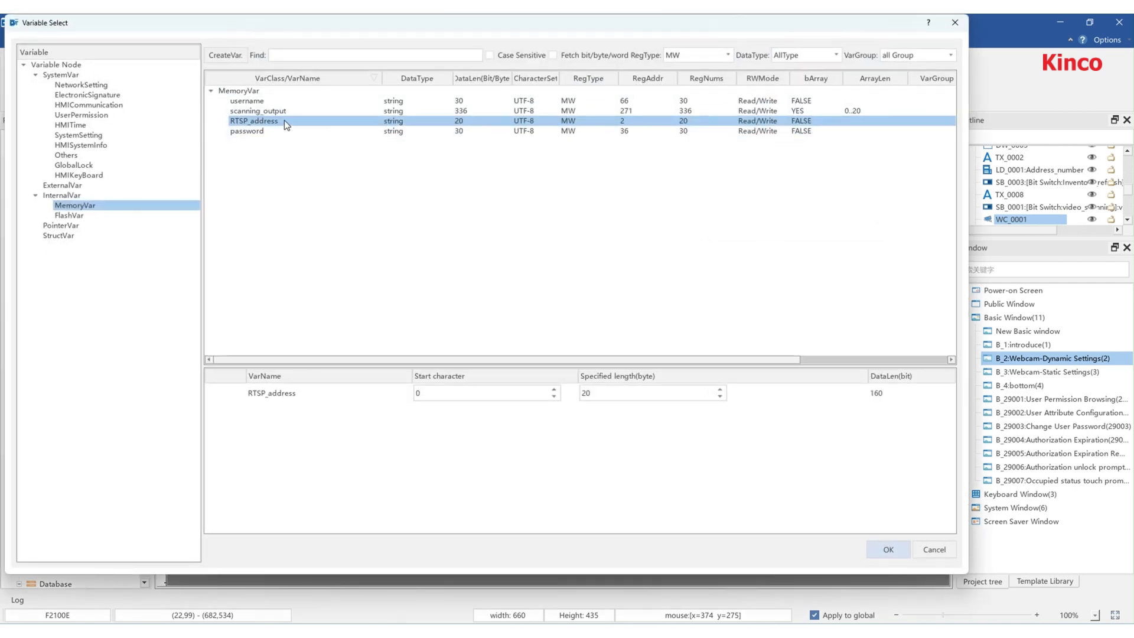
{"action": "left_click", "coordinate": [888, 549]}
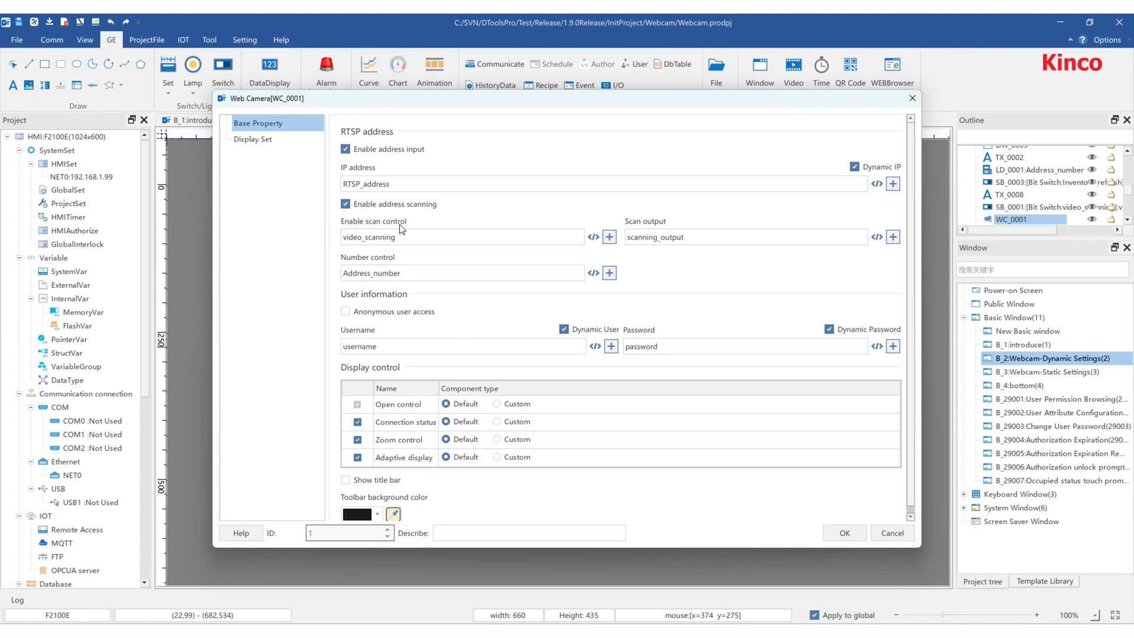
Link the webcam's scan control to the video_scanning variable and its scan output to scanning_output.
{"action": "left_click", "coordinate": [592, 237]}
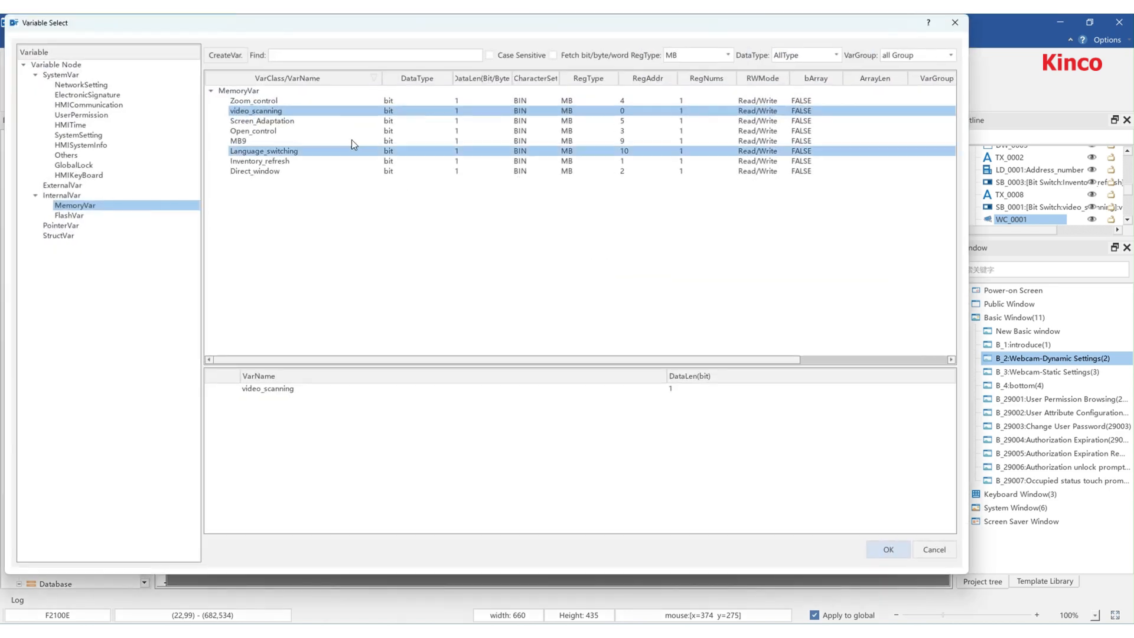
{"action": "left_click", "coordinate": [885, 546]}
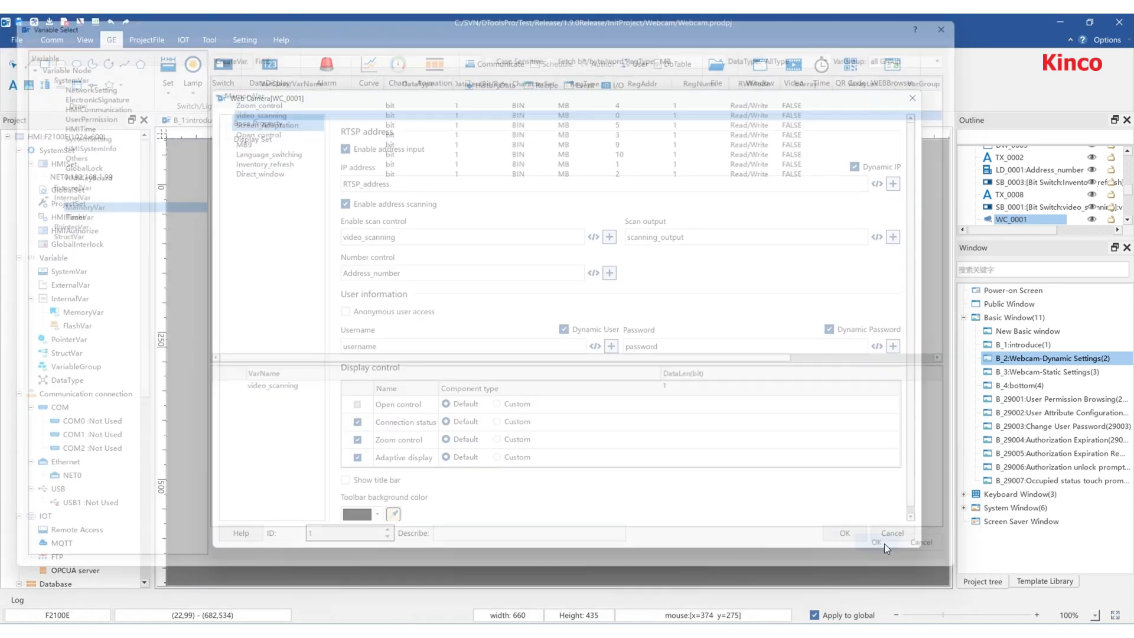
{"action": "left_click", "coordinate": [876, 237]}
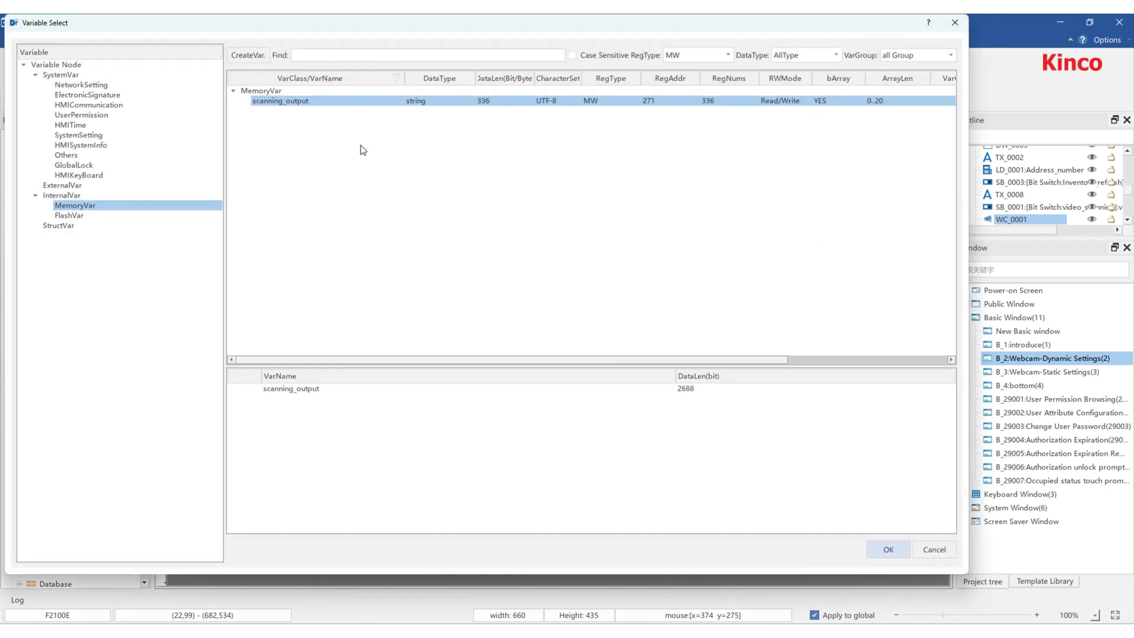
{"action": "left_click", "coordinate": [888, 549]}
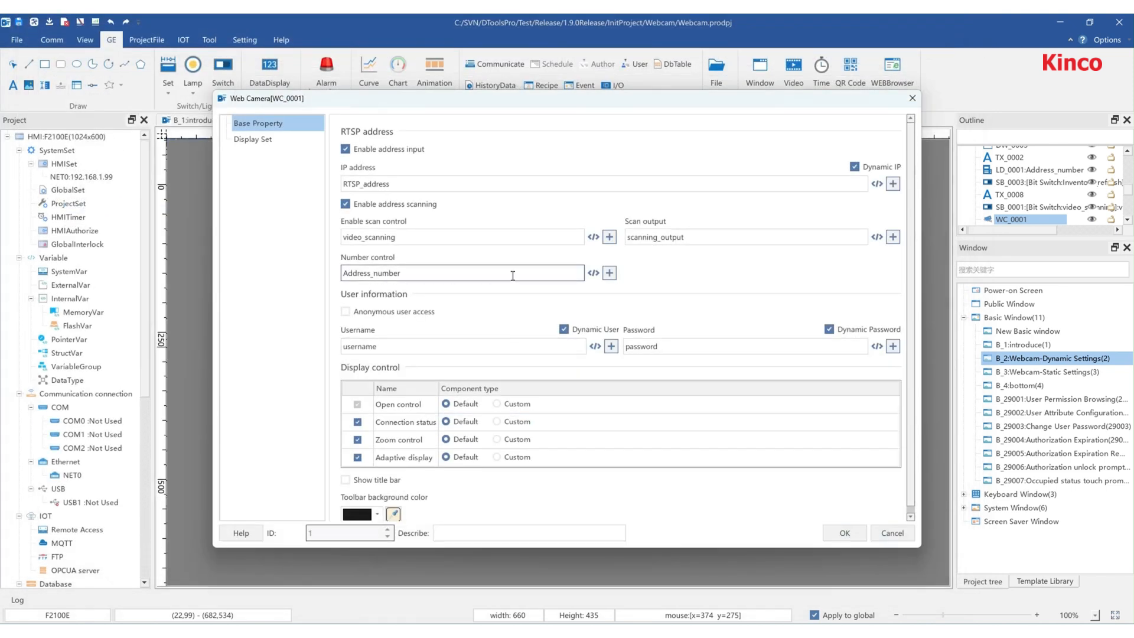
Link the webcam's number control to the Address_number variable and apply the element's properties.
{"action": "left_click", "coordinate": [593, 273]}
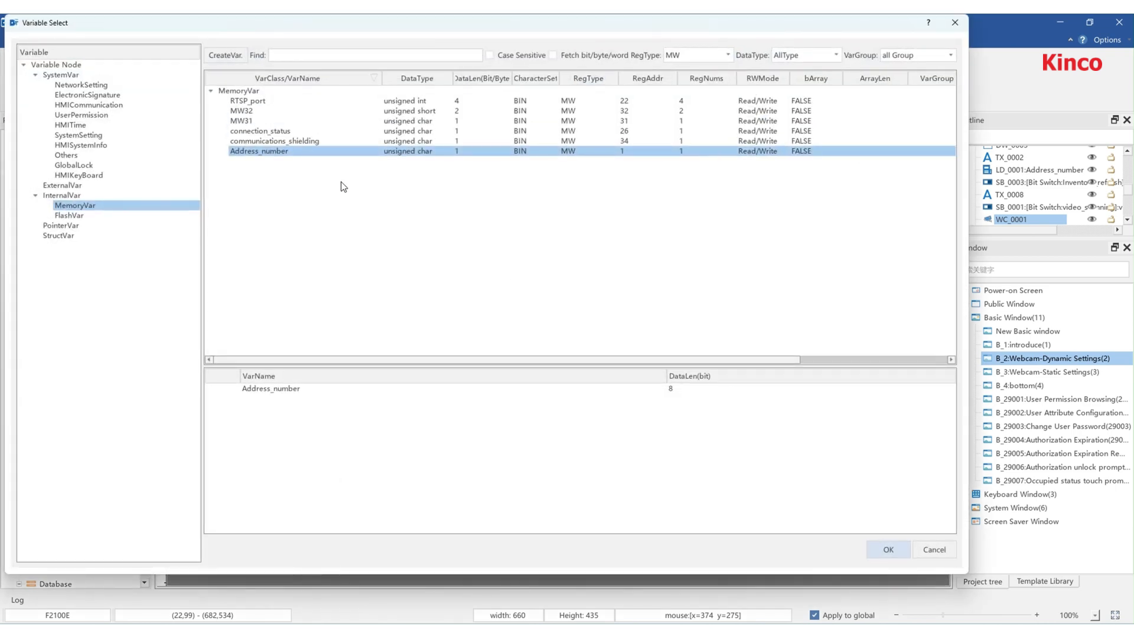
{"action": "left_click", "coordinate": [884, 549]}
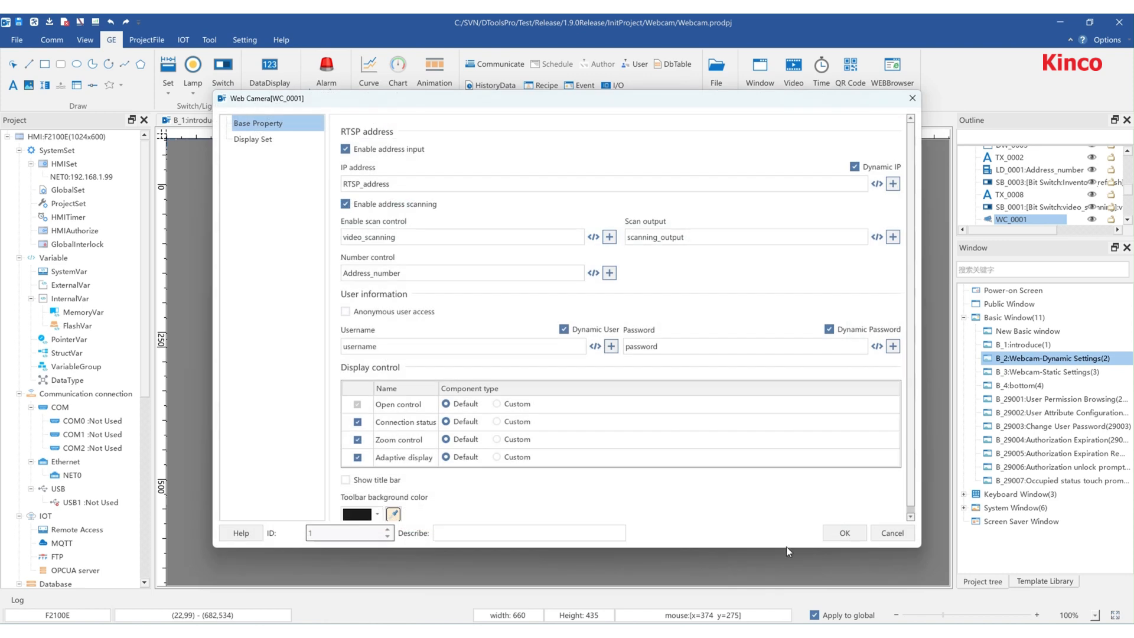
{"action": "left_click", "coordinate": [844, 533]}
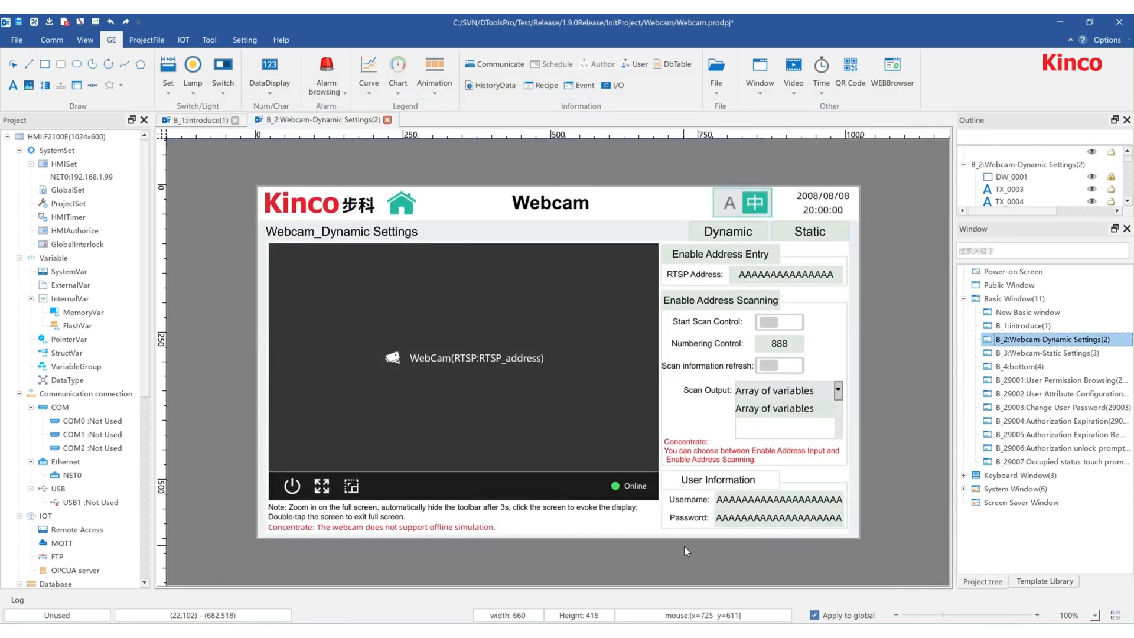
Open the webcam element's properties in the Webcam-Static Settings window and review its fixed IP address, username and password fields.
{"action": "double_click", "coordinate": [1007, 353]}
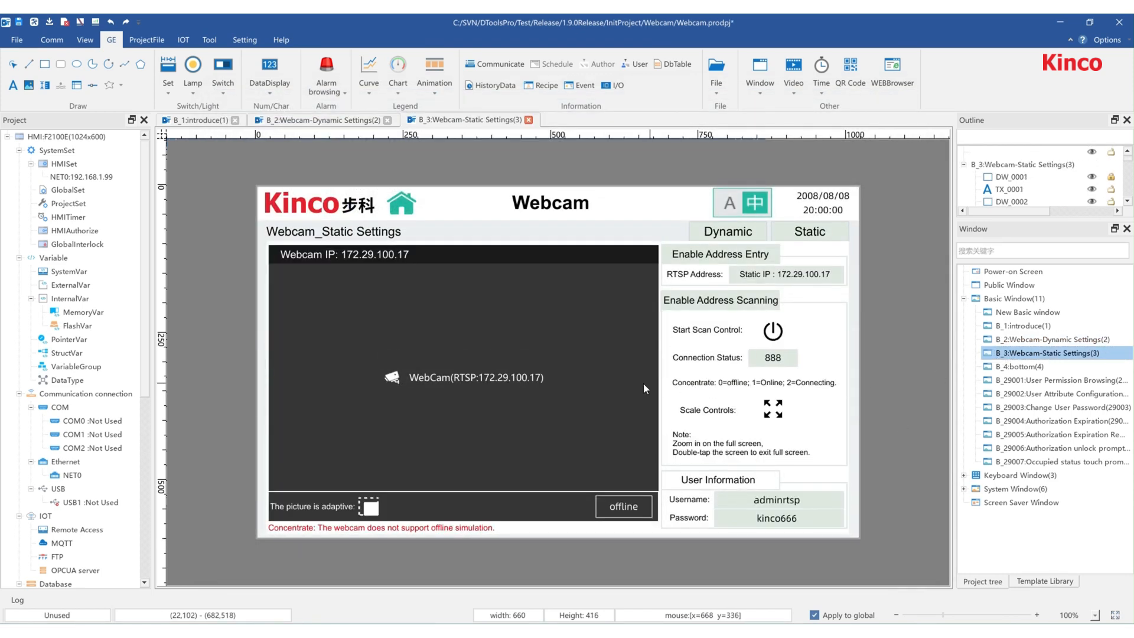
{"action": "double_click", "coordinate": [569, 381]}
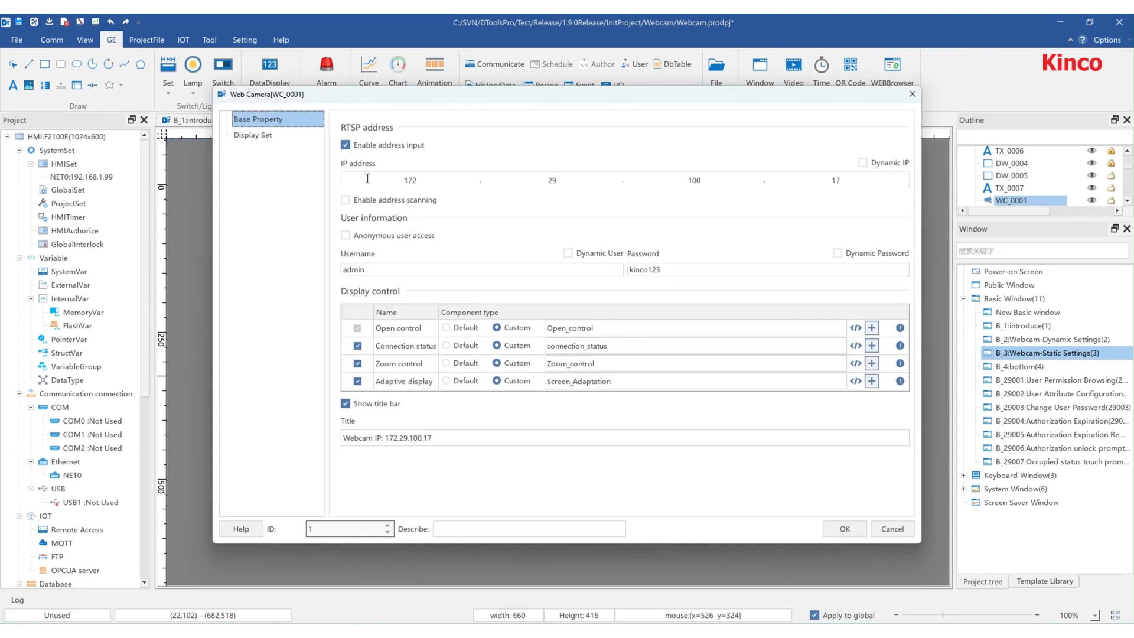
{"action": "left_click", "coordinate": [428, 180]}
{"action": "left_click", "coordinate": [847, 181]}
{"action": "left_click_drag", "start_coordinate": [370, 270], "coordinate": [338, 270]}
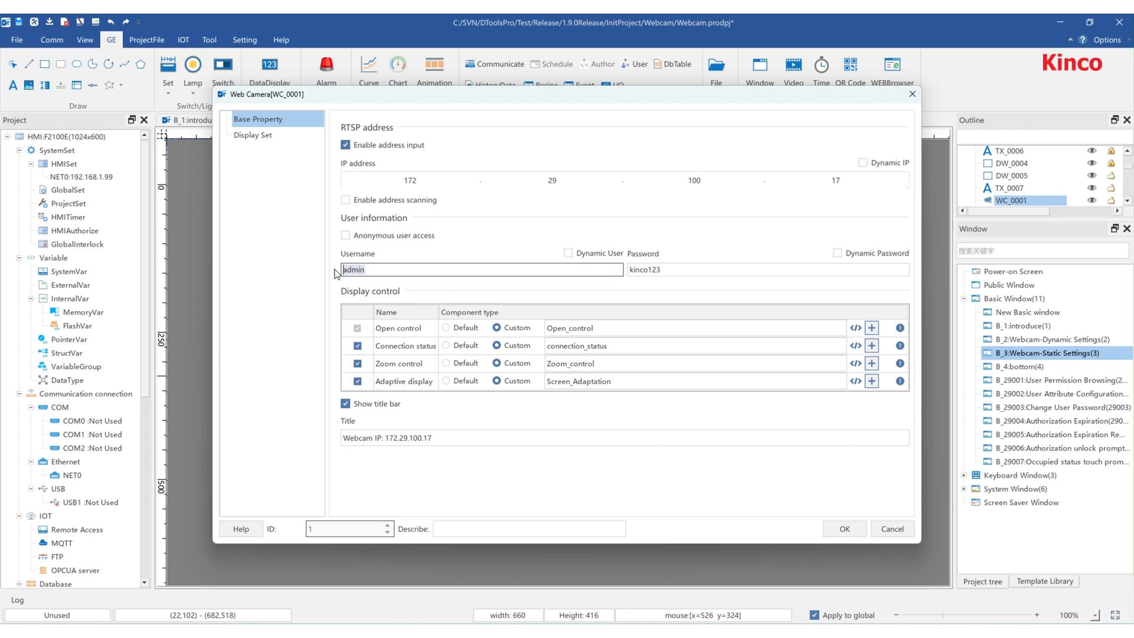
{"action": "left_click", "coordinate": [692, 269]}
{"action": "left_click_drag", "start_coordinate": [692, 269], "coordinate": [610, 263]}
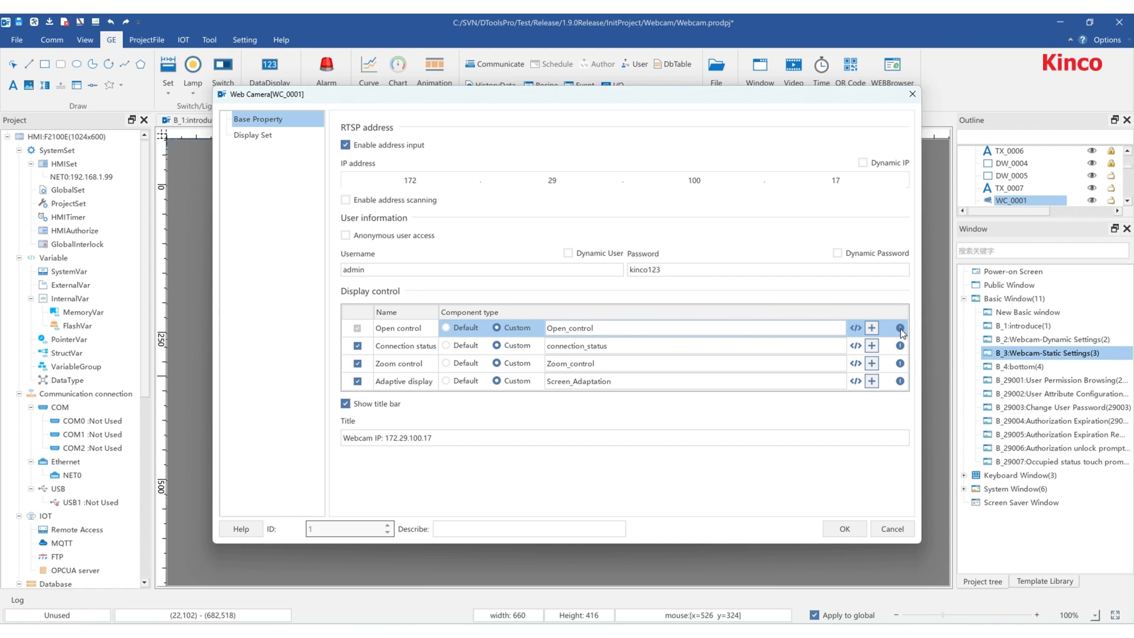
Read the hints for the custom Open control and Adaptive display variables, and accept the static webcam's properties.
{"action": "mouse_move", "coordinate": [900, 330]}
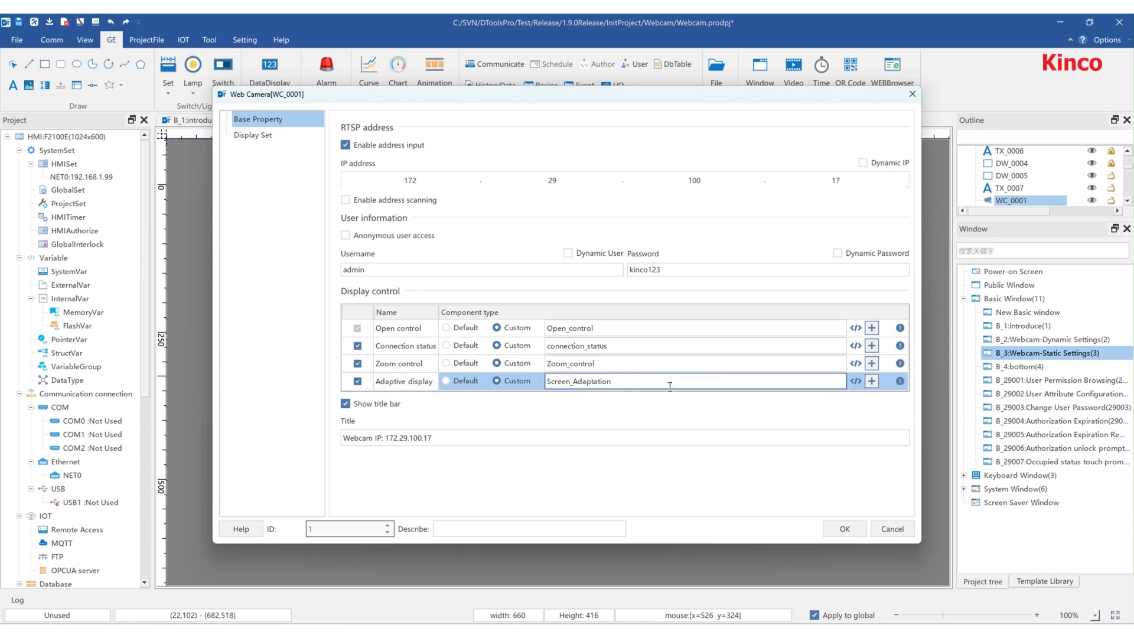
{"action": "mouse_move", "coordinate": [900, 384]}
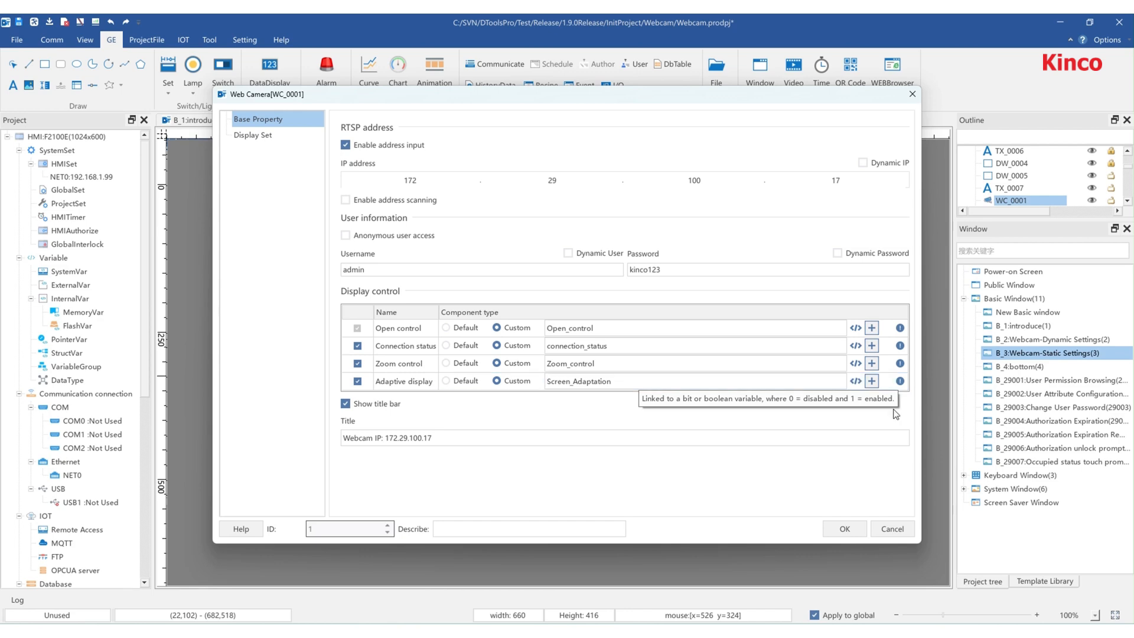
{"action": "left_click", "coordinate": [843, 529]}
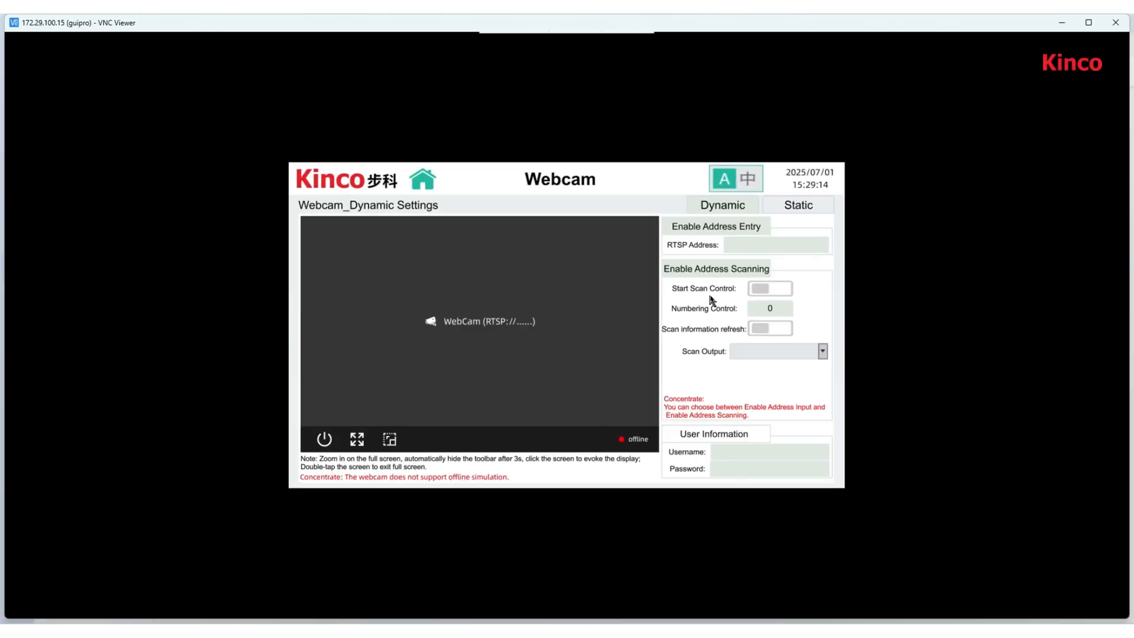
On the HMI's Webcam-Dynamic Settings screen in VNC Viewer, set the RTSP address to 172.29.100.17.
{"action": "left_click", "coordinate": [747, 251]}
{"action": "left_click", "coordinate": [482, 374]}
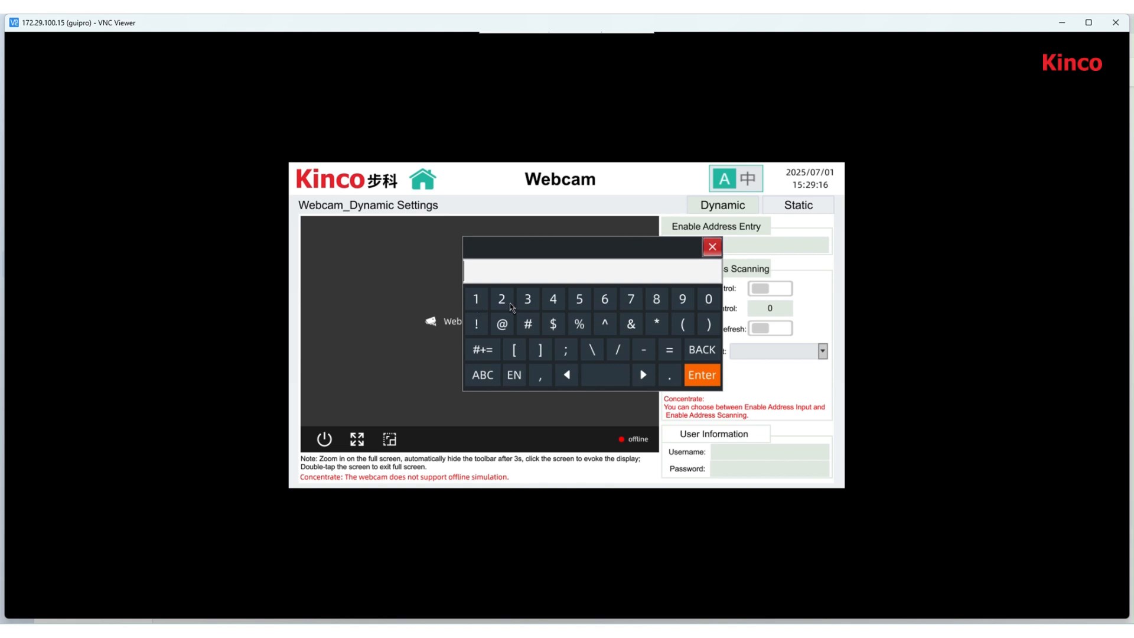
{"action": "left_click", "coordinate": [475, 299]}
{"action": "left_click", "coordinate": [631, 299]}
{"action": "left_click", "coordinate": [501, 299]}
{"action": "left_click", "coordinate": [669, 374]}
{"action": "left_click", "coordinate": [502, 299]}
{"action": "left_click", "coordinate": [682, 298]}
{"action": "left_click", "coordinate": [669, 374]}
{"action": "left_click", "coordinate": [475, 299]}
{"action": "left_click", "coordinate": [708, 298]}
{"action": "left_click", "coordinate": [708, 298]}
{"action": "left_click", "coordinate": [669, 374]}
{"action": "left_click", "coordinate": [475, 299]}
{"action": "left_click", "coordinate": [631, 299]}
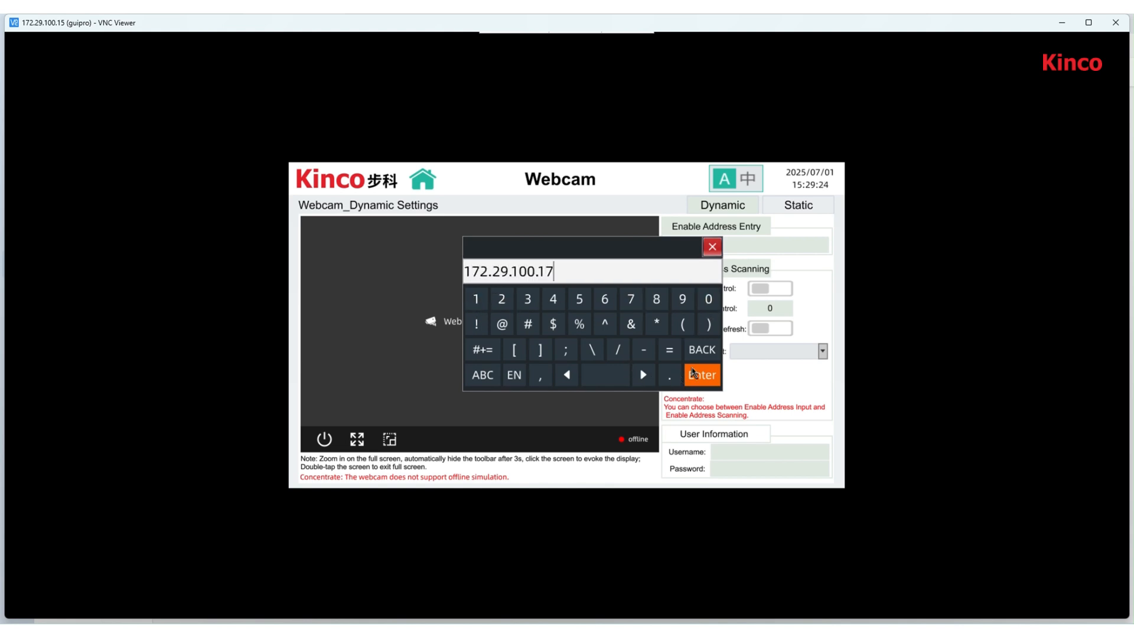
{"action": "left_click", "coordinate": [696, 374]}
Set the username in the webcam's user information to admin.
{"action": "left_click", "coordinate": [752, 453]}
{"action": "left_click", "coordinate": [475, 420]}
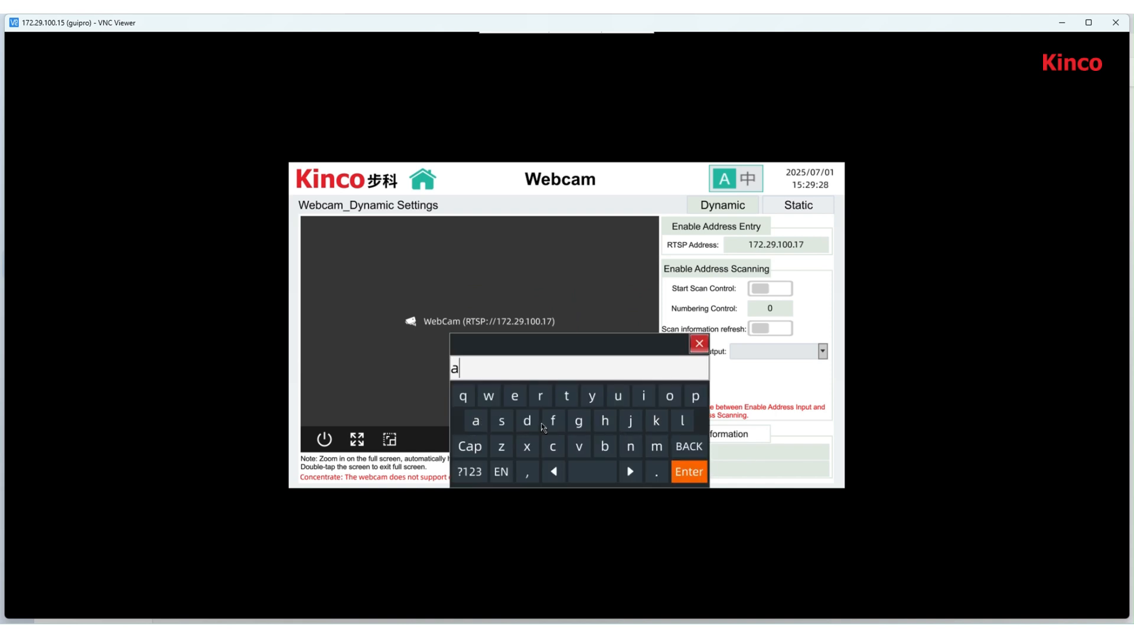
{"action": "left_click", "coordinate": [527, 420]}
{"action": "left_click", "coordinate": [656, 446]}
{"action": "left_click", "coordinate": [644, 396]}
{"action": "left_click", "coordinate": [631, 446]}
{"action": "left_click", "coordinate": [689, 471]}
Enter the webcam account's password in the user information.
{"action": "left_click", "coordinate": [746, 470]}
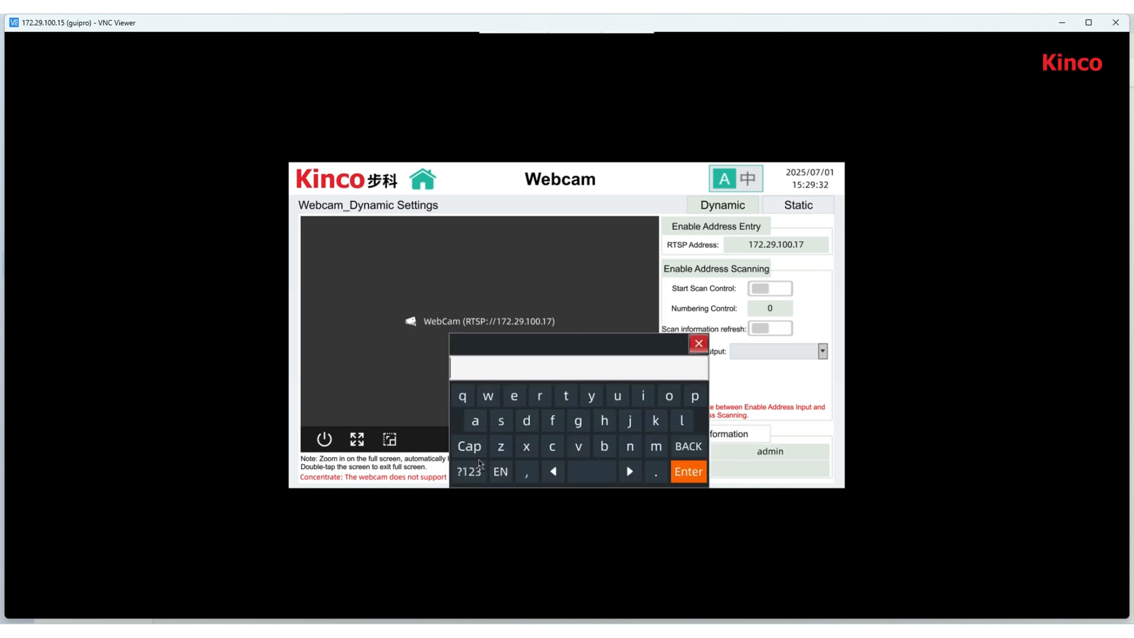
{"action": "left_click", "coordinate": [656, 420]}
{"action": "left_click", "coordinate": [644, 396]}
{"action": "left_click", "coordinate": [630, 446]}
{"action": "left_click", "coordinate": [553, 446]}
{"action": "left_click", "coordinate": [669, 395]}
{"action": "left_click", "coordinate": [482, 472]}
{"action": "left_click", "coordinate": [462, 396]}
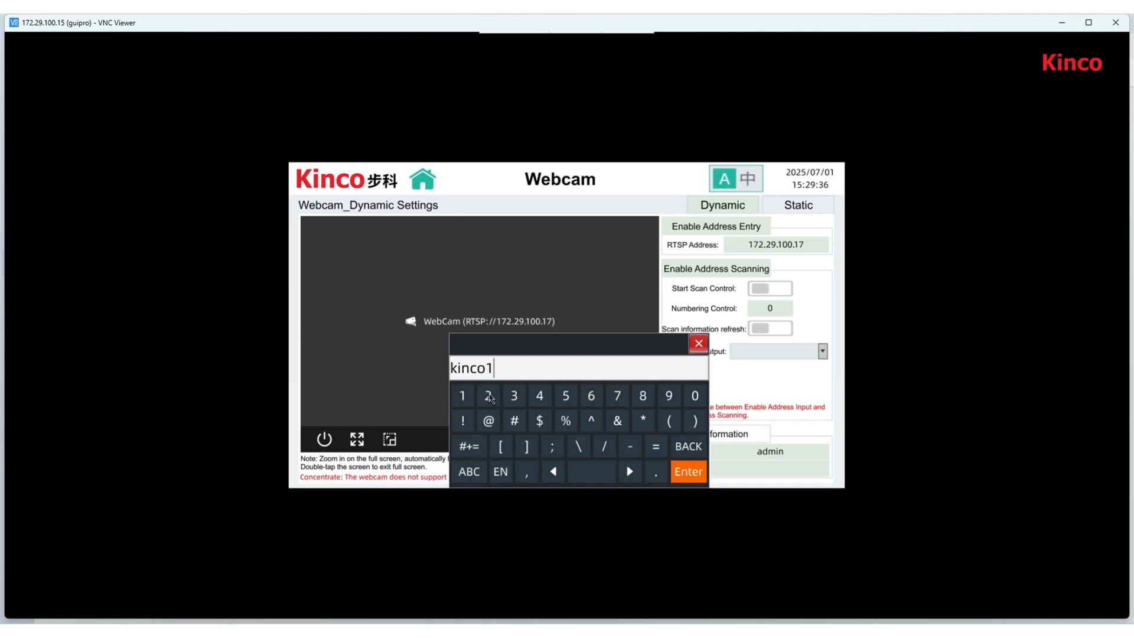
{"action": "left_click", "coordinate": [487, 396]}
{"action": "left_click", "coordinate": [514, 396]}
{"action": "left_click", "coordinate": [689, 471]}
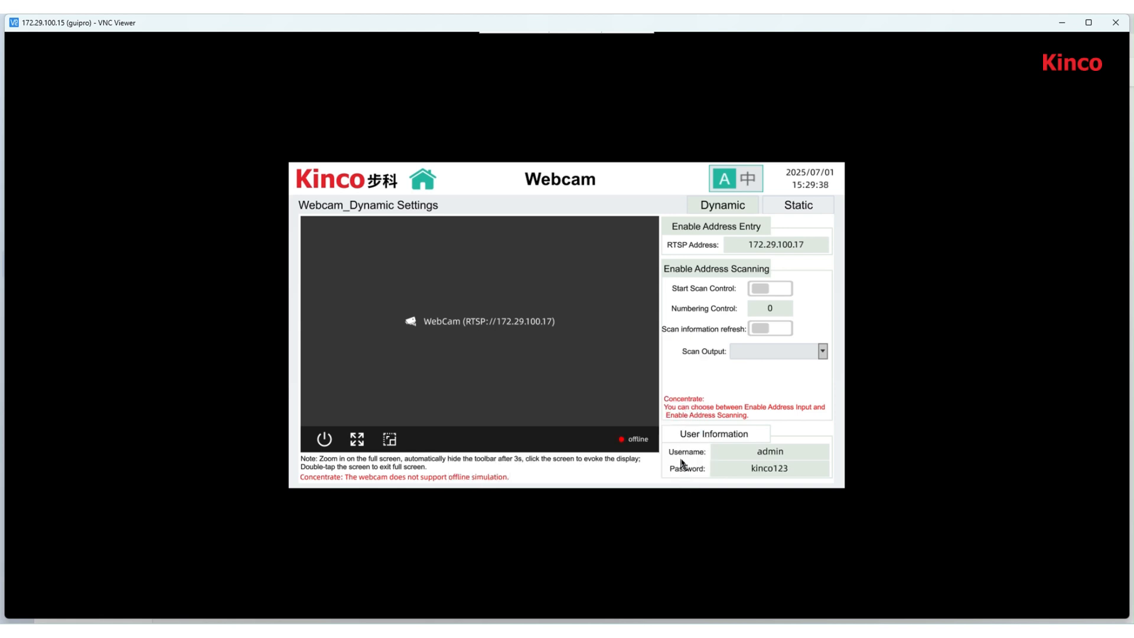
Start the dynamic webcam's video stream and enlarge it to full screen.
{"action": "left_click", "coordinate": [323, 440]}
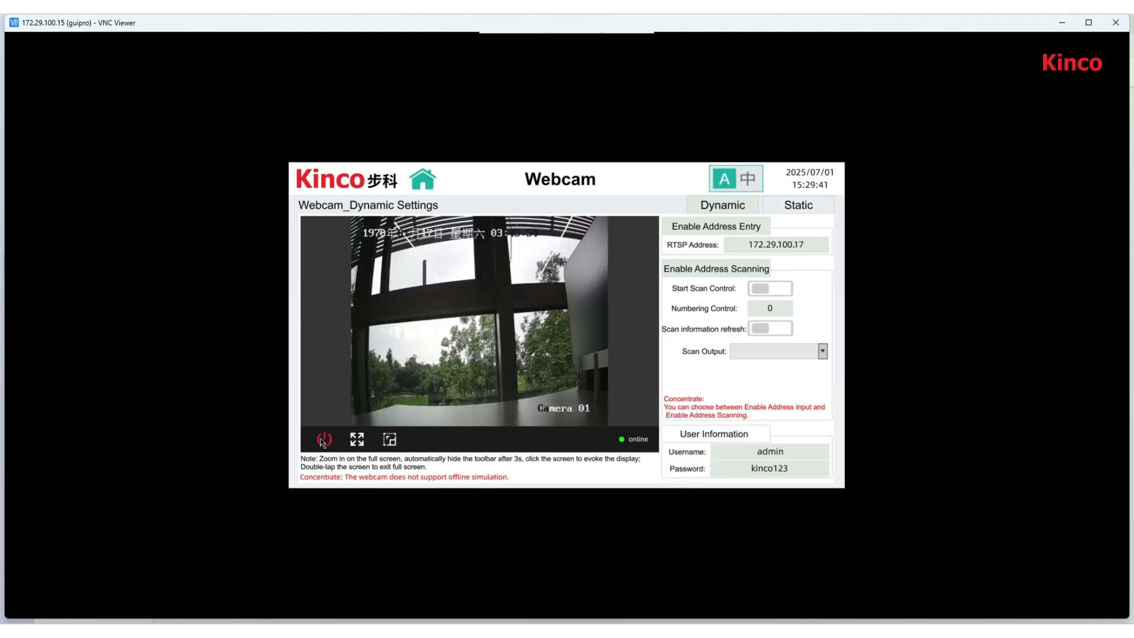
{"action": "left_click", "coordinate": [356, 439]}
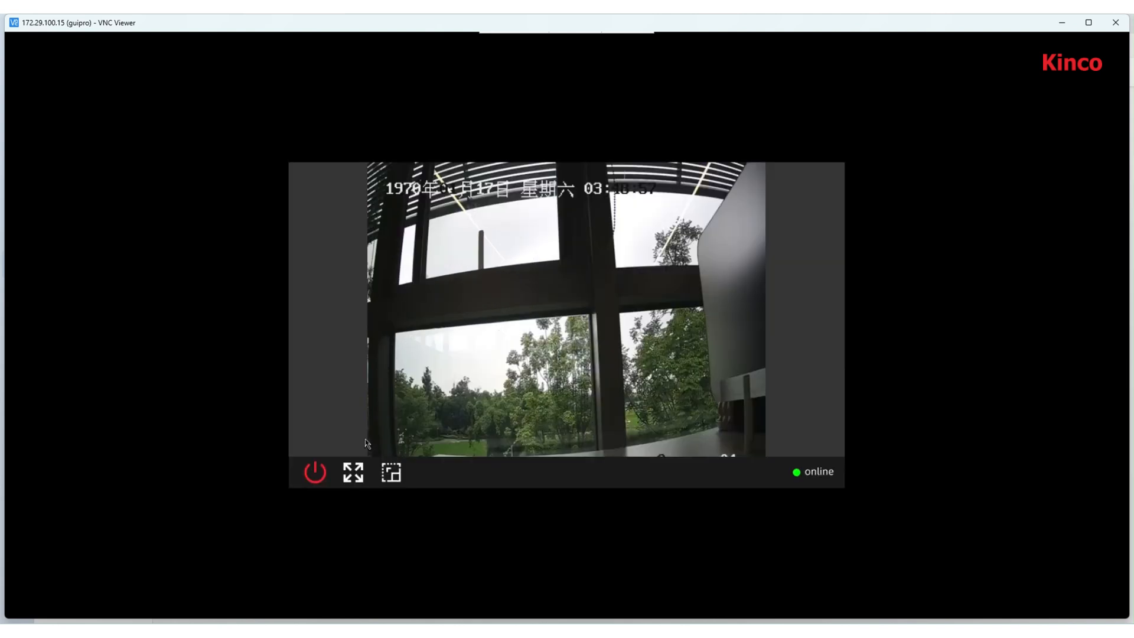
Adapt the camera picture to fill the display area and exit full screen.
{"action": "left_click", "coordinate": [392, 472]}
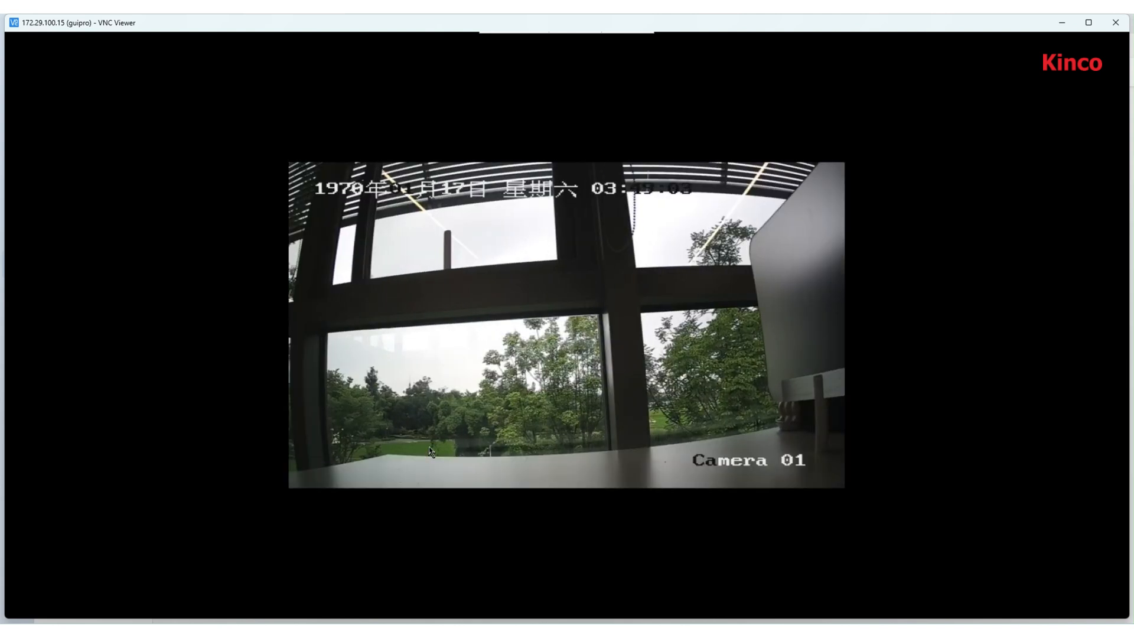
{"action": "left_click", "coordinate": [432, 445]}
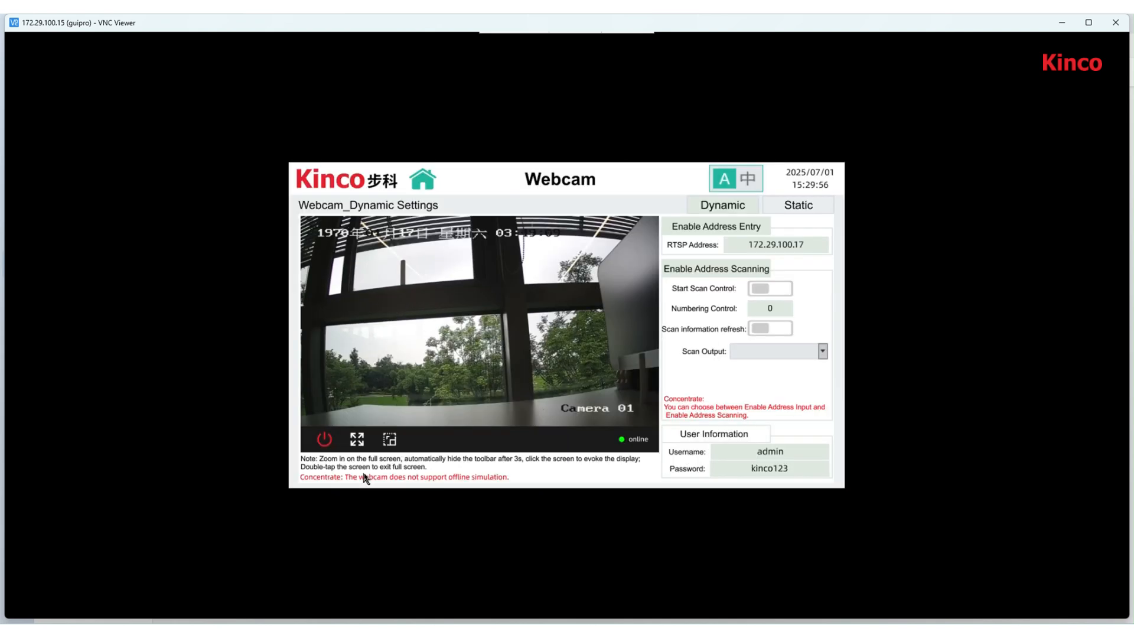
{"action": "left_click", "coordinate": [353, 472]}
Switch to the Webcam-Static Settings screen and view its camera picture in full screen, returning to the normal view.
{"action": "left_click", "coordinate": [801, 223]}
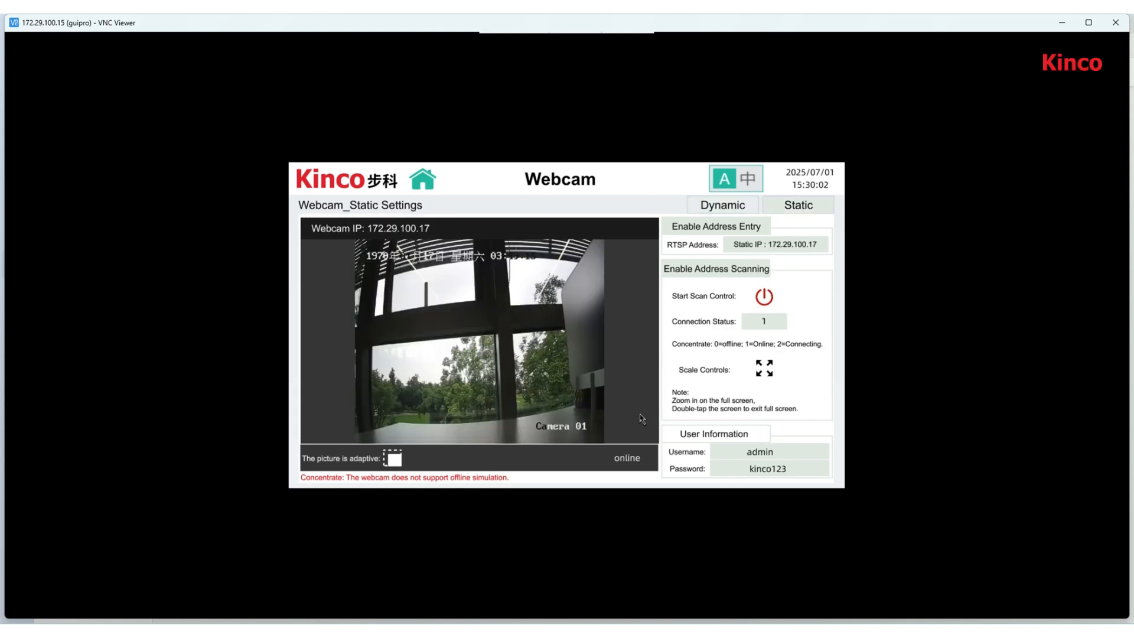
{"action": "left_click", "coordinate": [764, 367]}
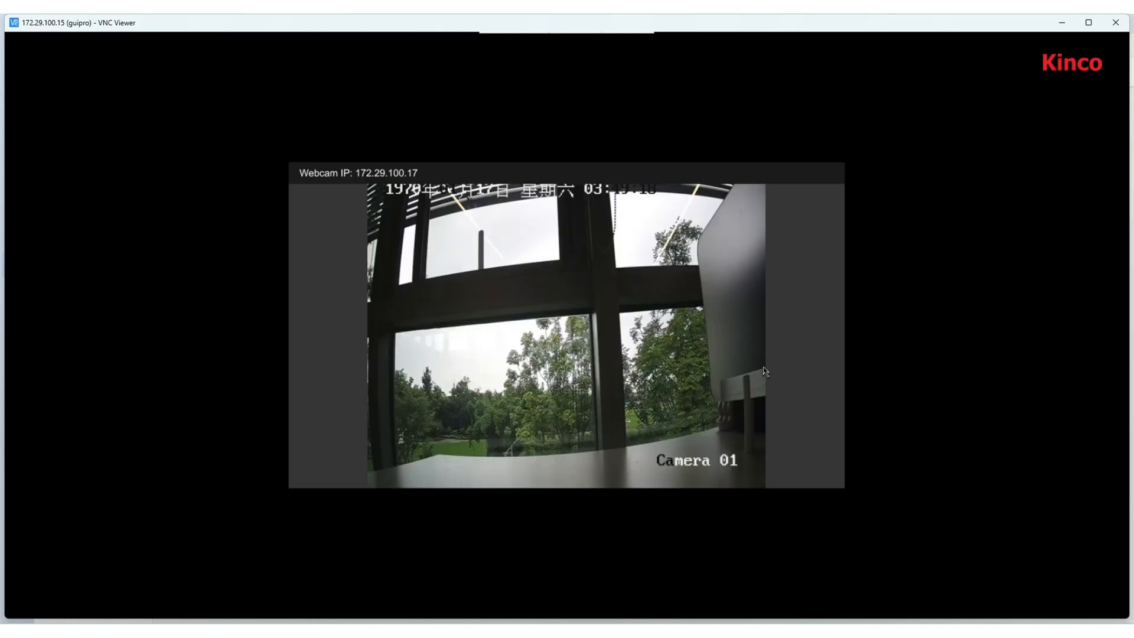
{"action": "double_click", "coordinate": [732, 406]}
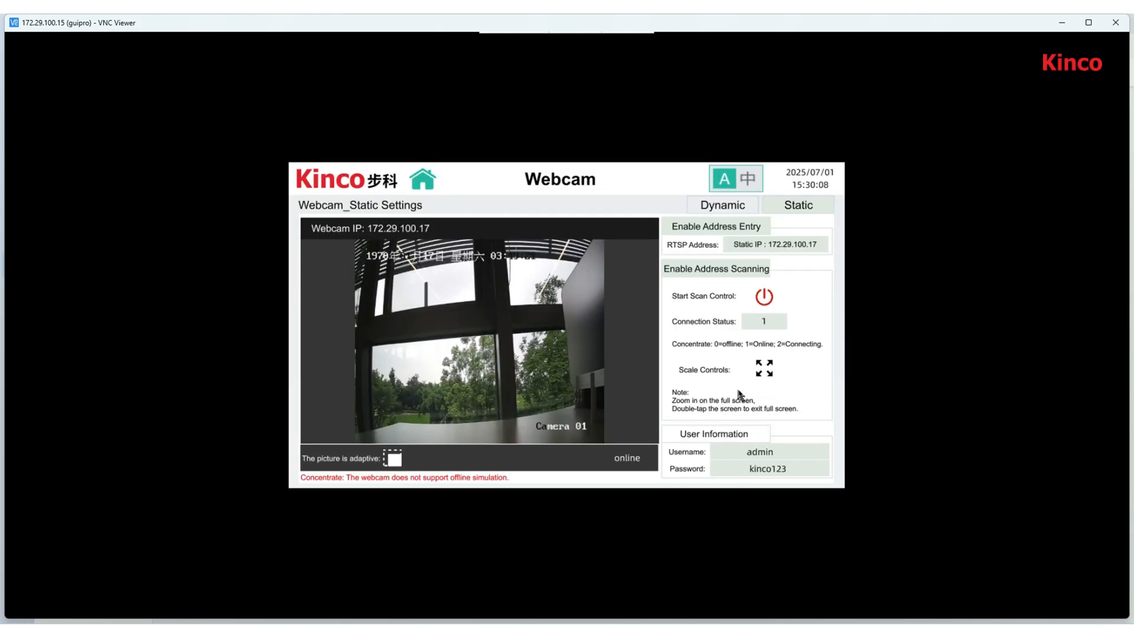